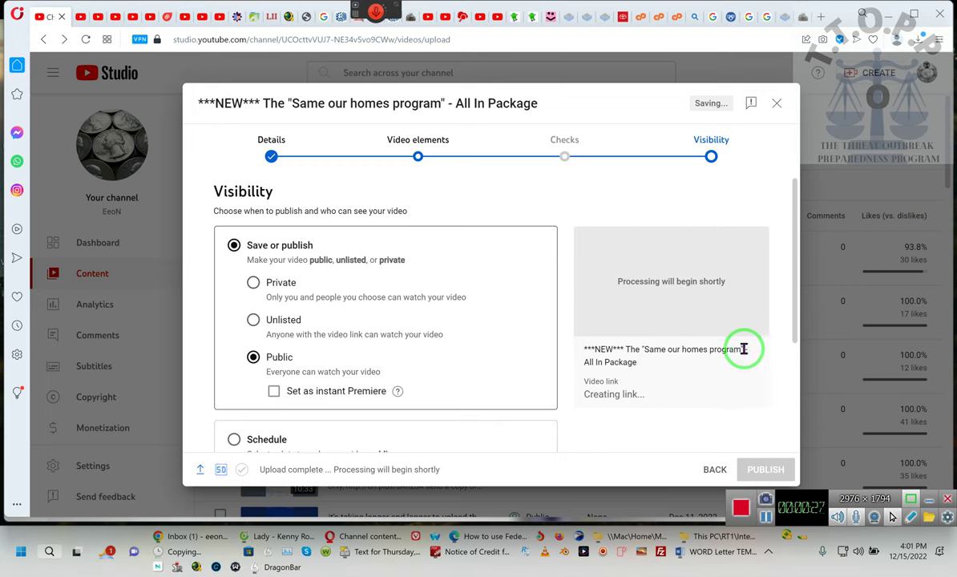
- Select the video title in the right-hand preview card and copy it
mouse_move(752, 350)
left_mouse_down()
mouse_move(541, 358)
mouse_move(577, 356)
left_mouse_up()
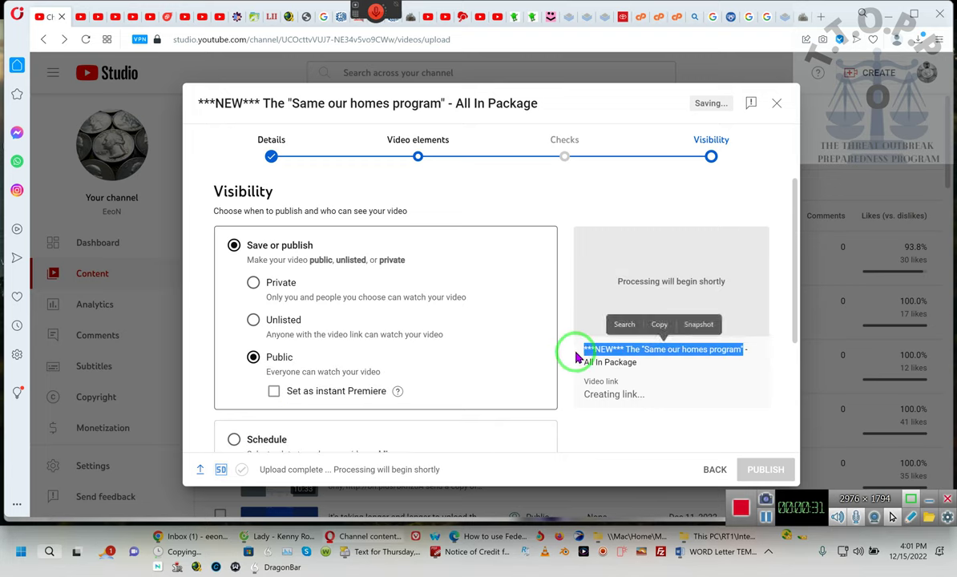
key("ctrl+c")
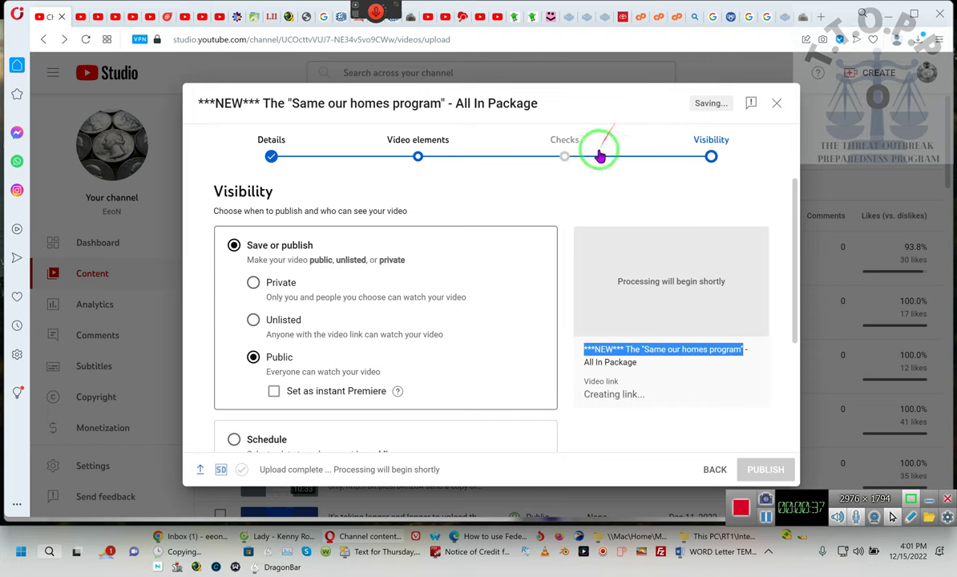
left_click_drag(729, 233, 630, 424)
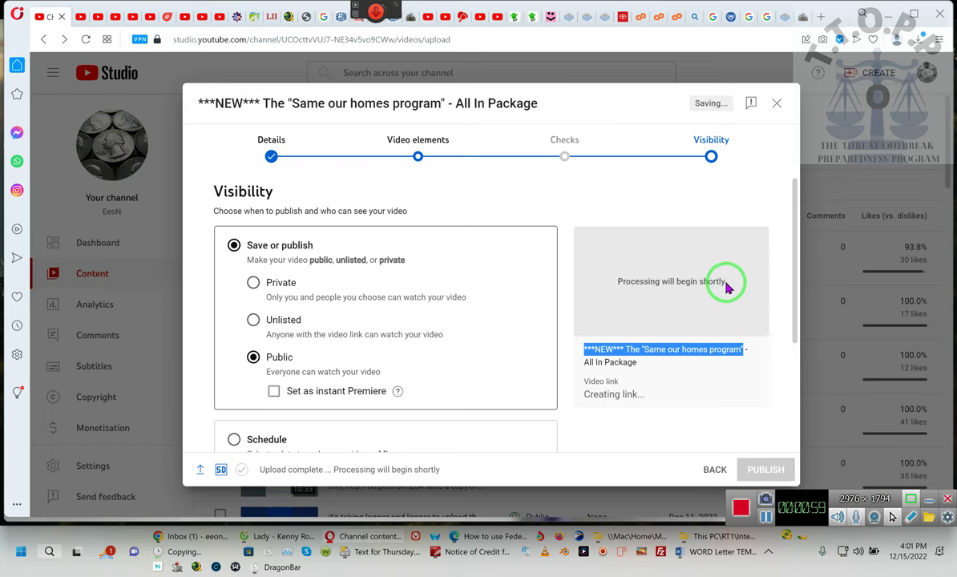
- Highlight the 'Processing will begin shortly' text in the preview box
left_click_drag(725, 281, 620, 280)
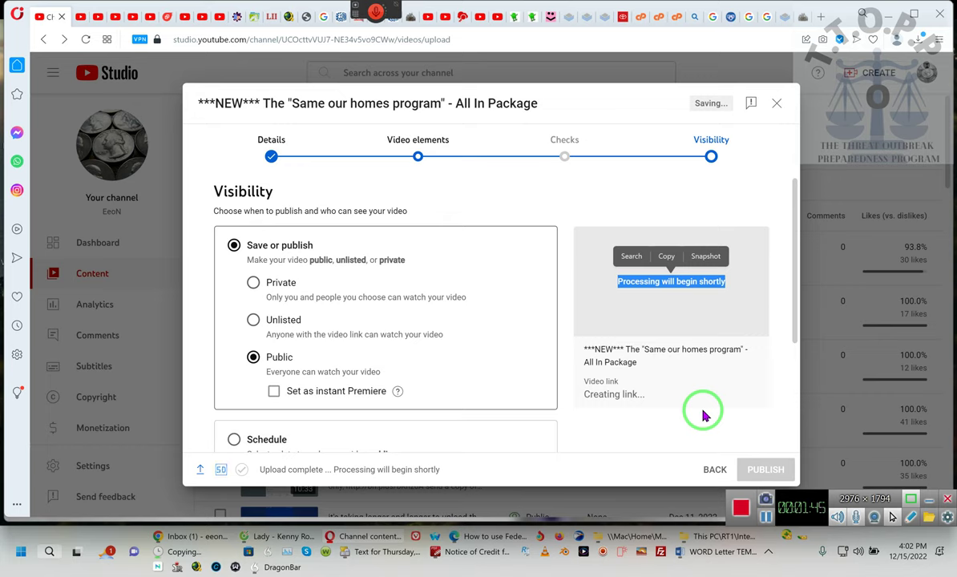
left_click(649, 429)
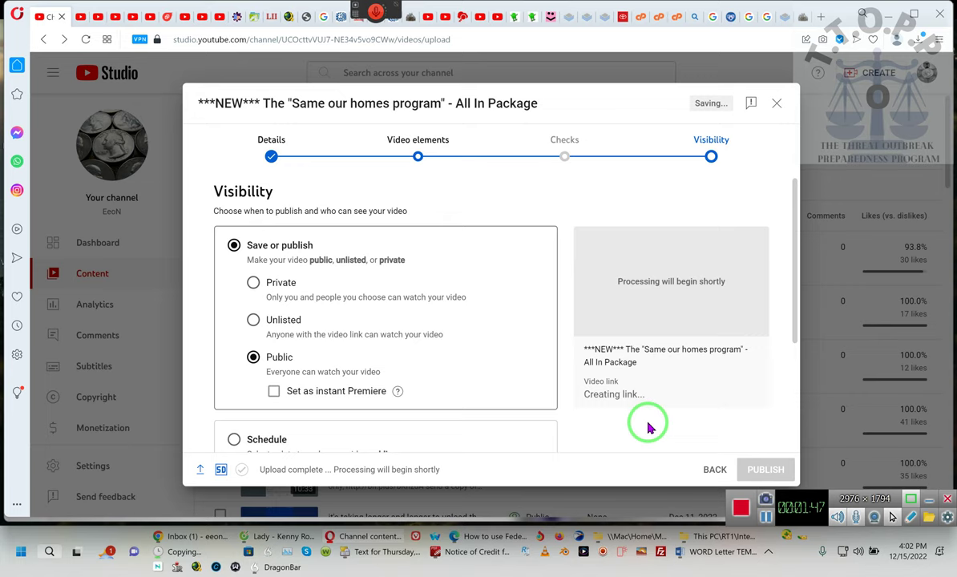